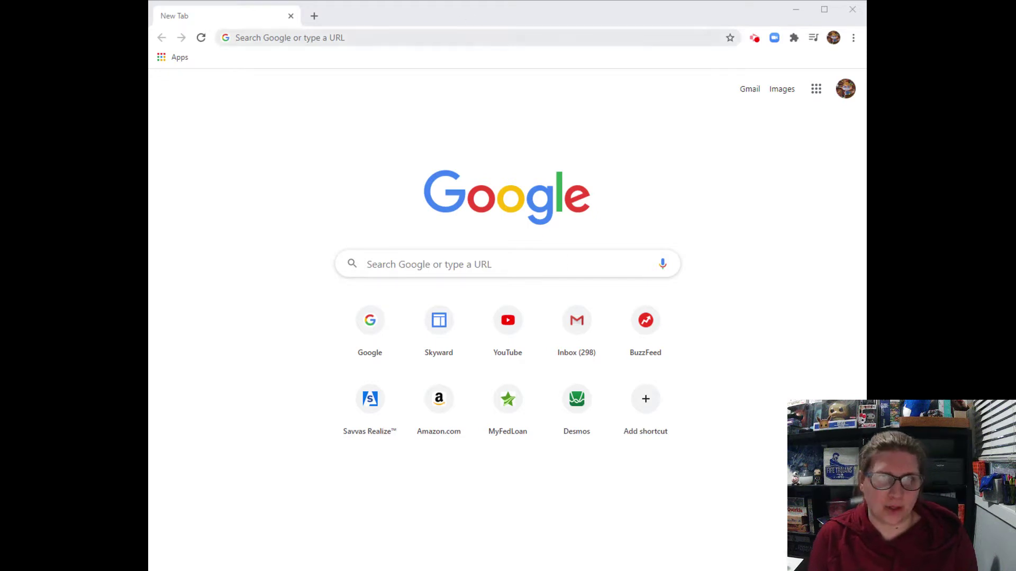
Step: Load desmos.com from the new tab's address bar
{"action": "left_click", "coordinate": [448, 38]}
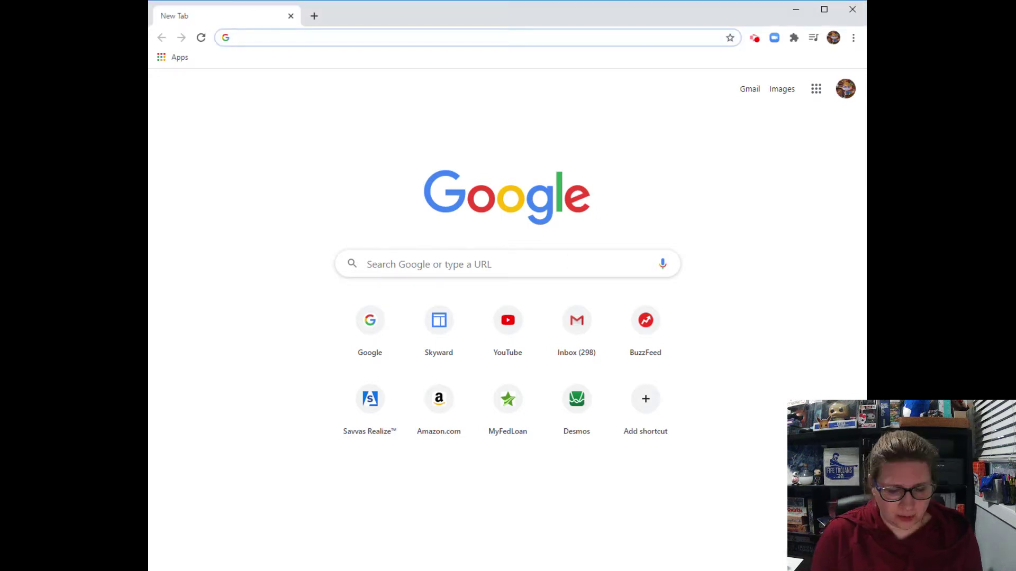
{"action": "type", "text": "desmos.com"}
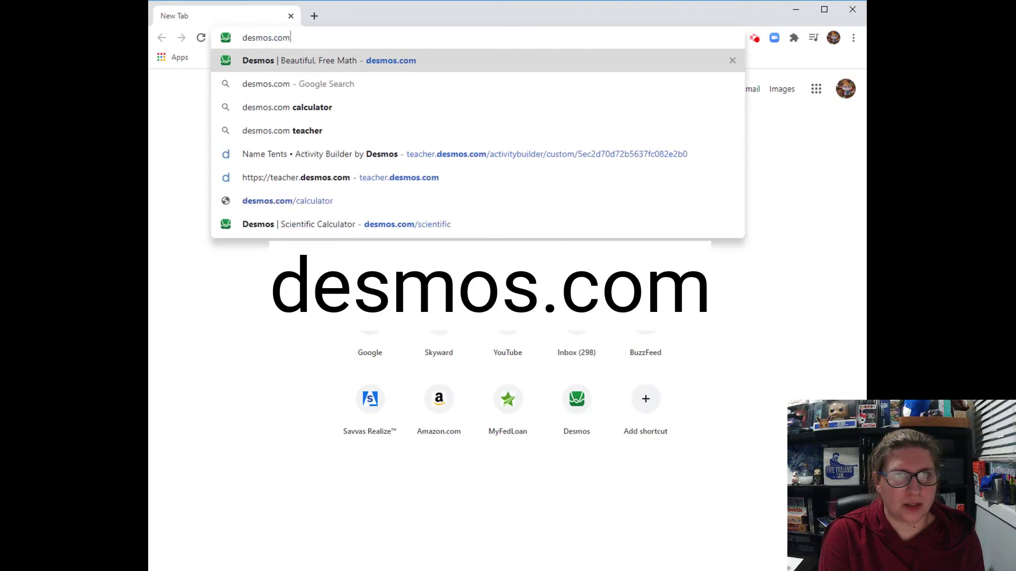
{"action": "key", "text": "Return"}
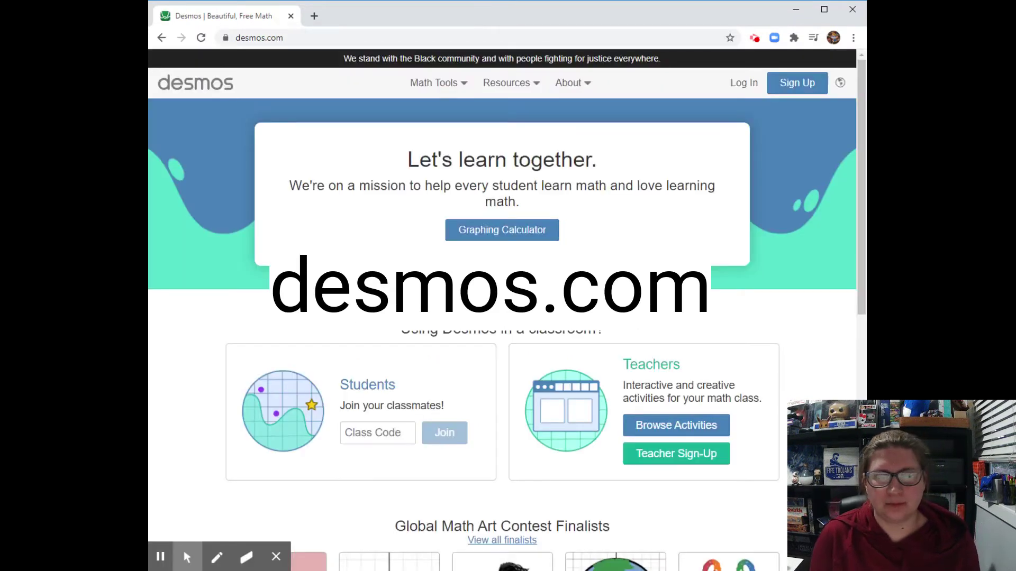
Step: Expand the Math Tools dropdown in the Desmos top navigation bar
{"action": "left_click", "coordinate": [464, 84]}
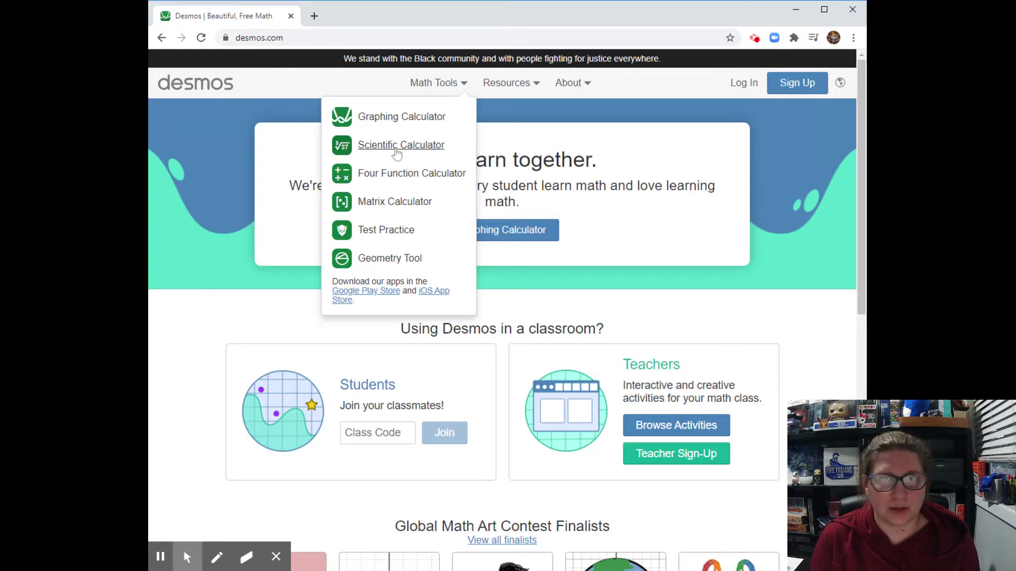
Step: Open the Scientific Calculator and key in 7 × 3 on the keypad
{"action": "left_click", "coordinate": [395, 150]}
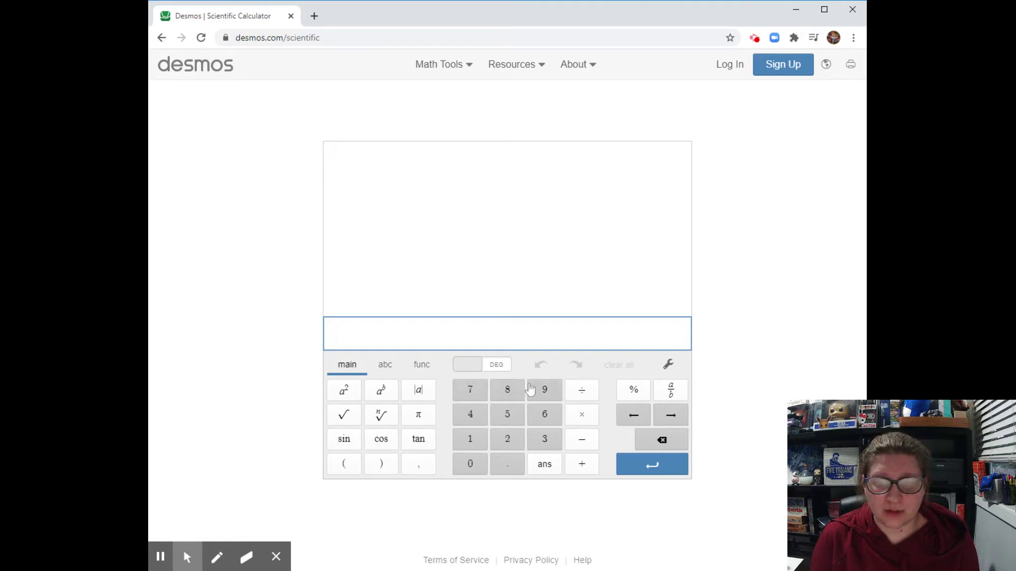
{"action": "left_click", "coordinate": [470, 391]}
{"action": "left_click", "coordinate": [582, 415]}
{"action": "left_click", "coordinate": [545, 439]}
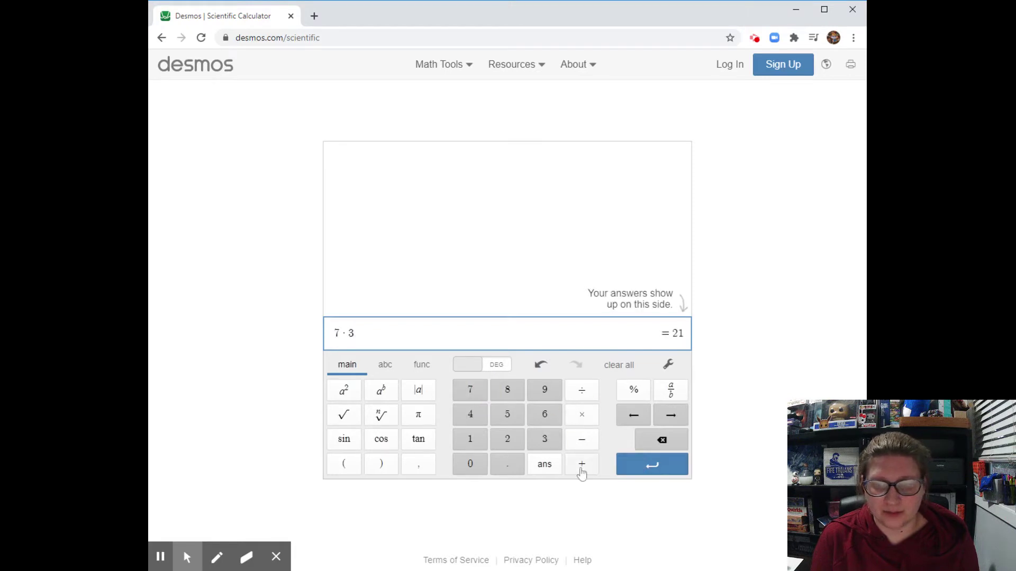
Step: Remove the stray ans term, record 7 · 3 = 21, and start another 7*3
{"action": "left_click", "coordinate": [544, 464]}
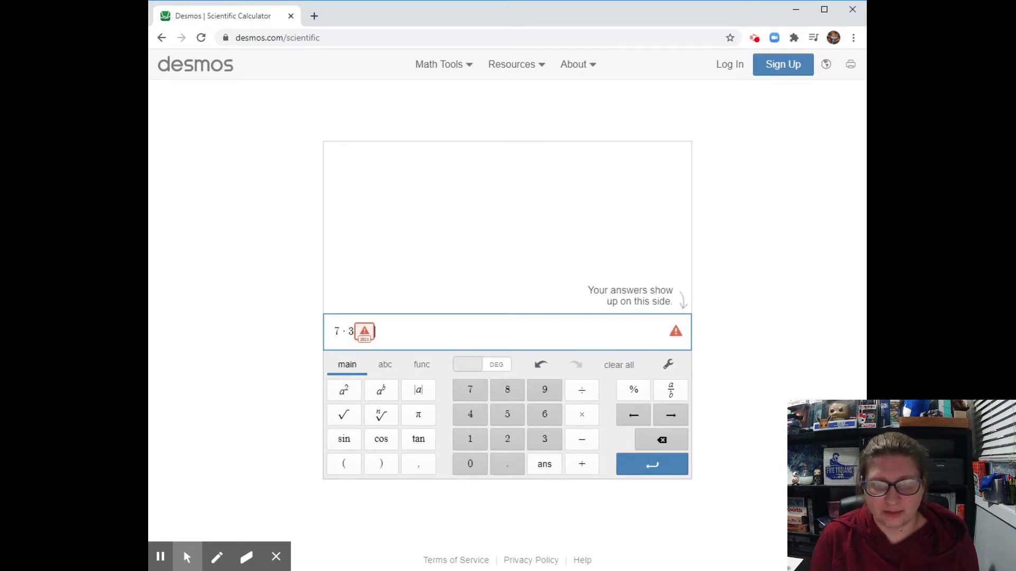
{"action": "left_click", "coordinate": [492, 331]}
{"action": "key", "text": "BackSpace"}
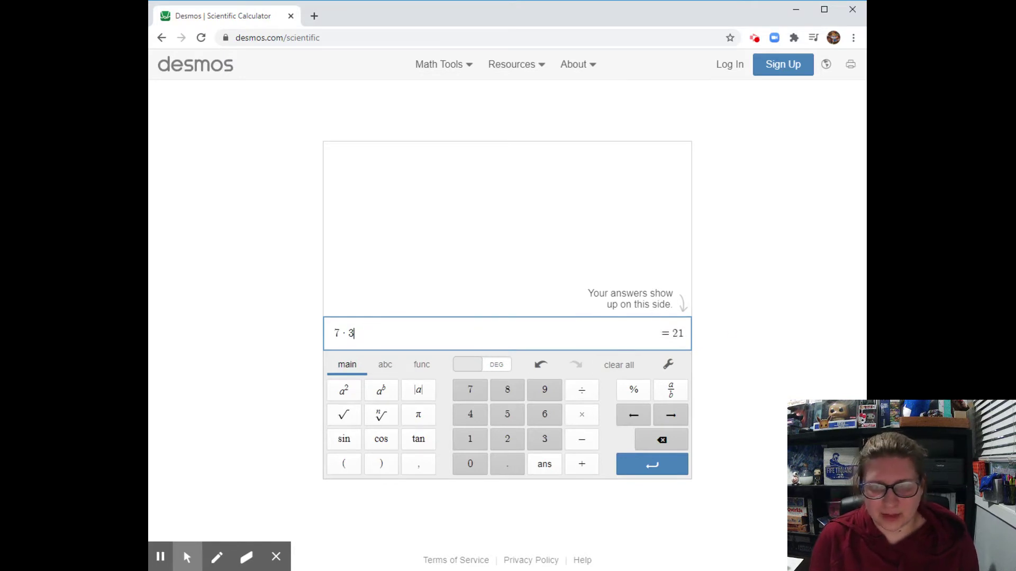
{"action": "key", "text": "Return"}
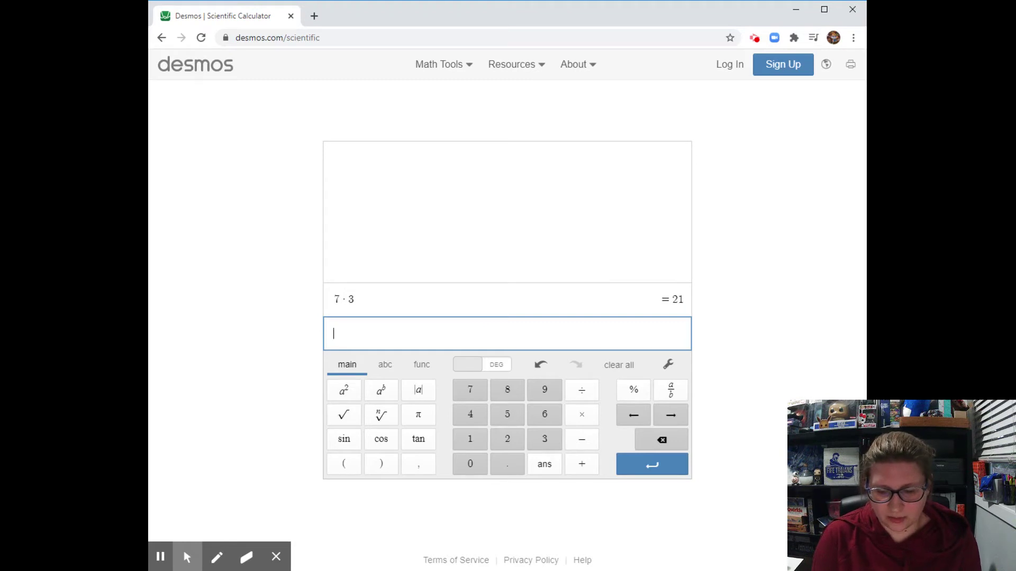
{"action": "type", "text": "7*3"}
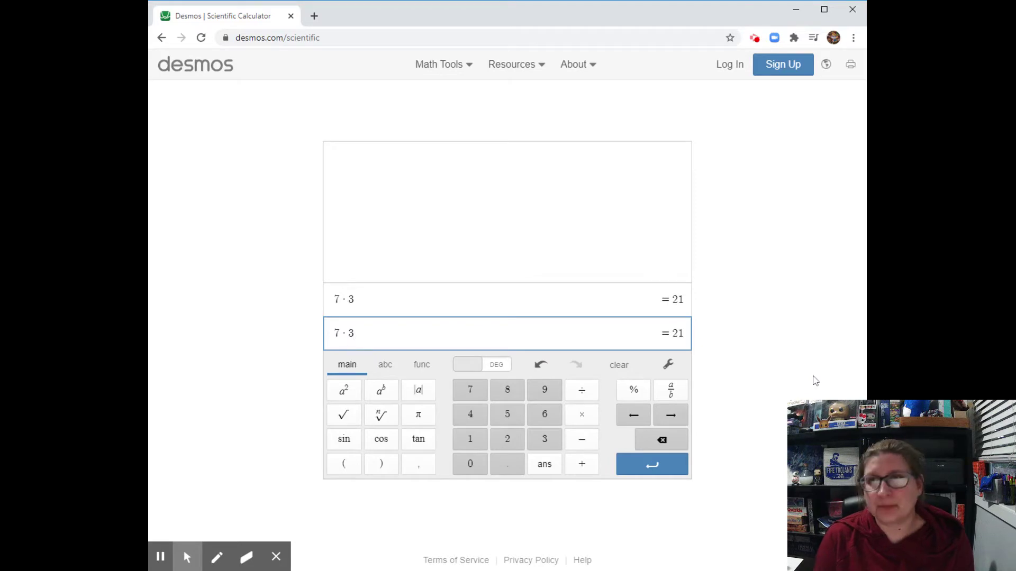
Step: Switch to the Graphing Calculator through the Math Tools menu
{"action": "left_click", "coordinate": [469, 71]}
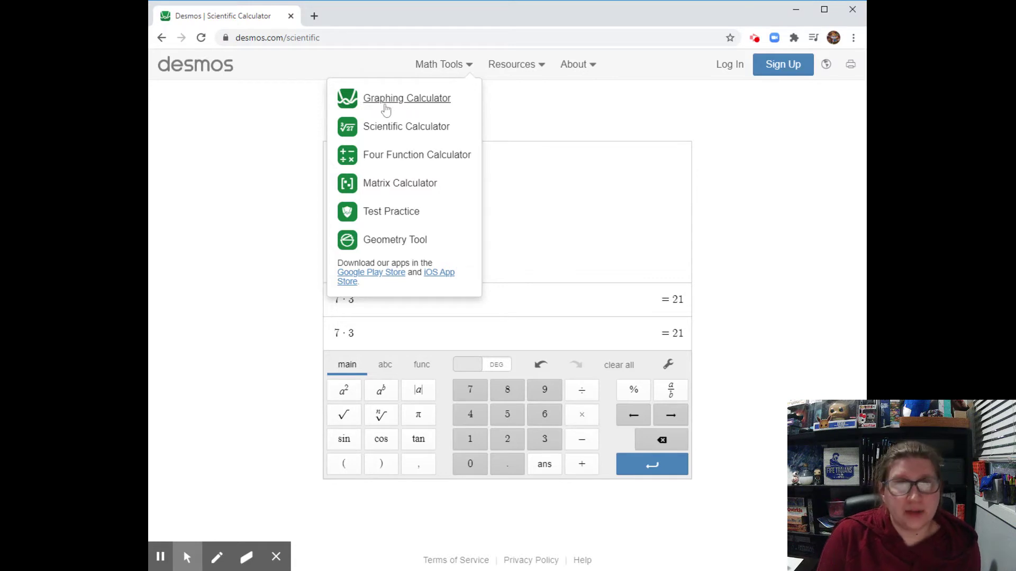
{"action": "left_click", "coordinate": [442, 105]}
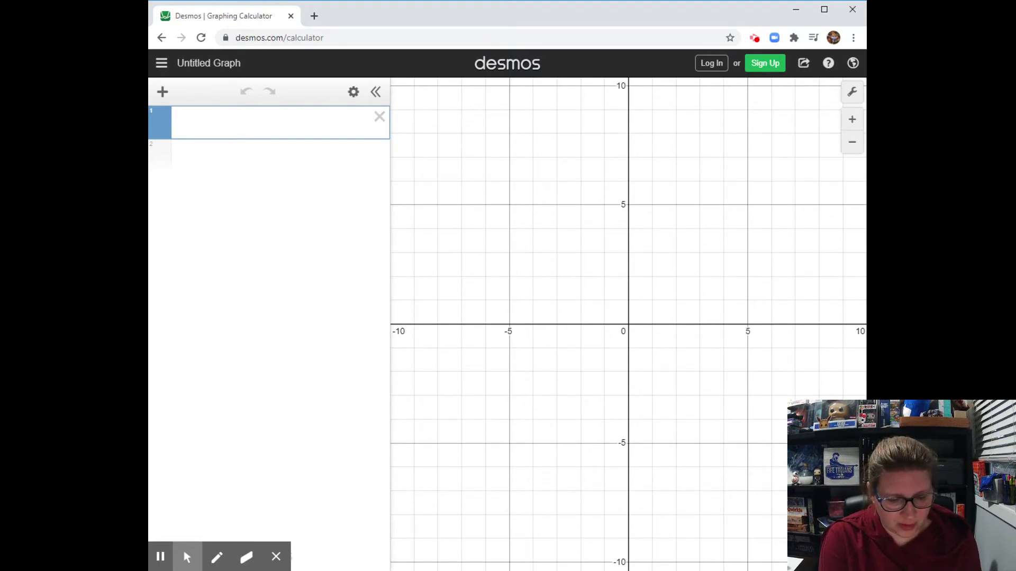
Step: Graph 2x + 1 and −3x + 5, then open the Desmos home page in a new tab
{"action": "type", "text": "2x + "}
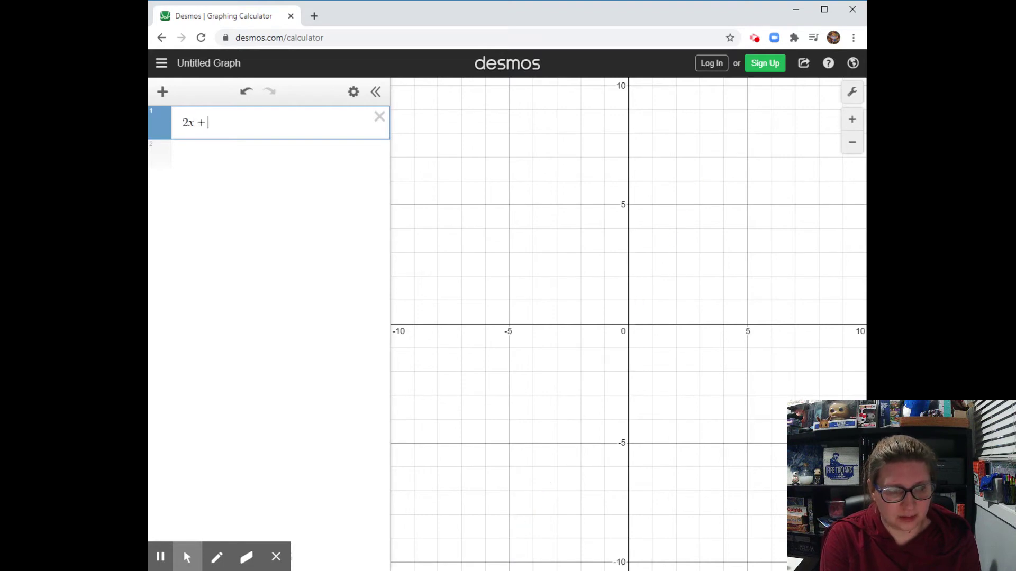
{"action": "type", "text": "1"}
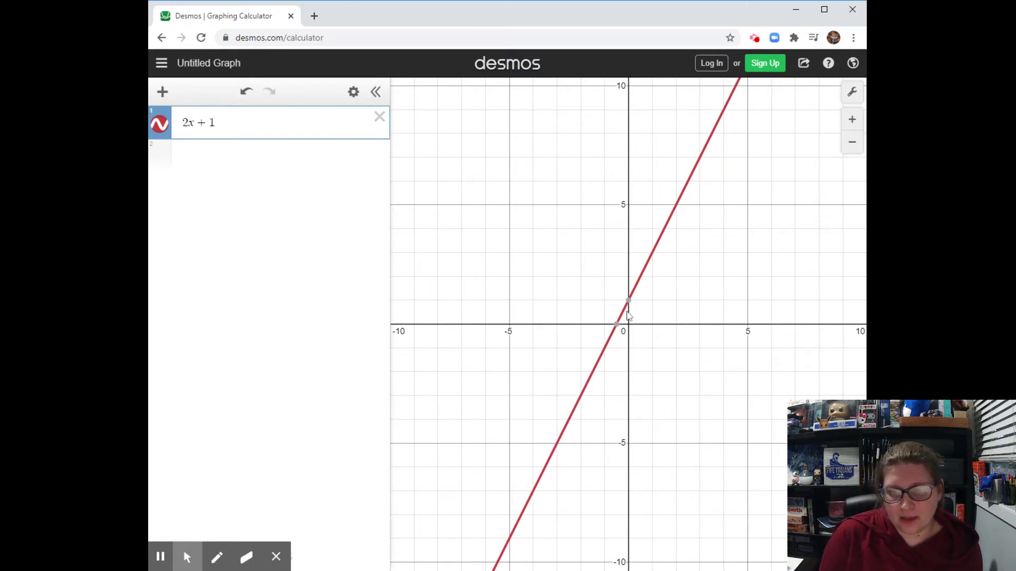
{"action": "mouse_move", "coordinate": [617, 327]}
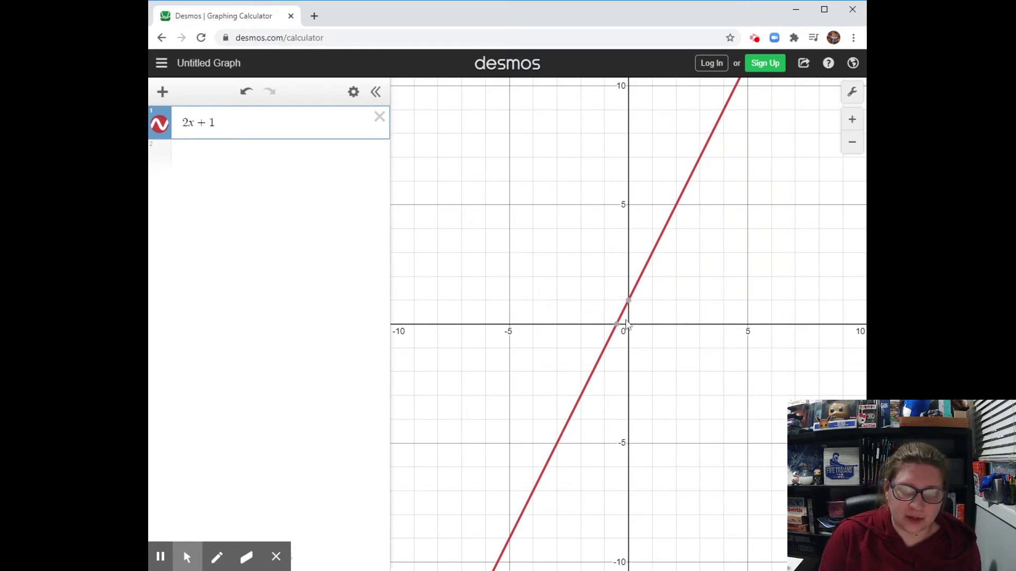
{"action": "left_click", "coordinate": [263, 169]}
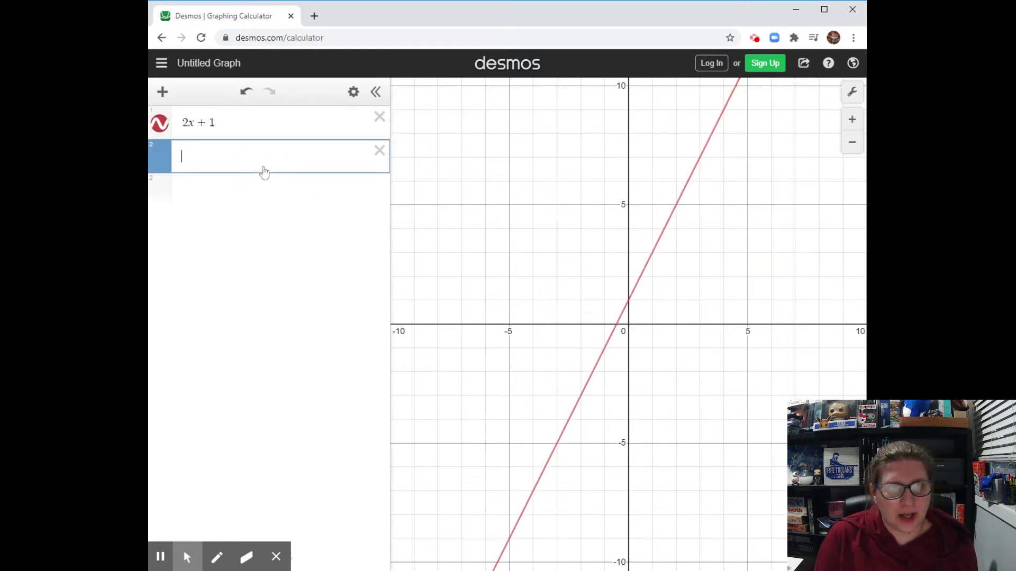
{"action": "type", "text": "-"}
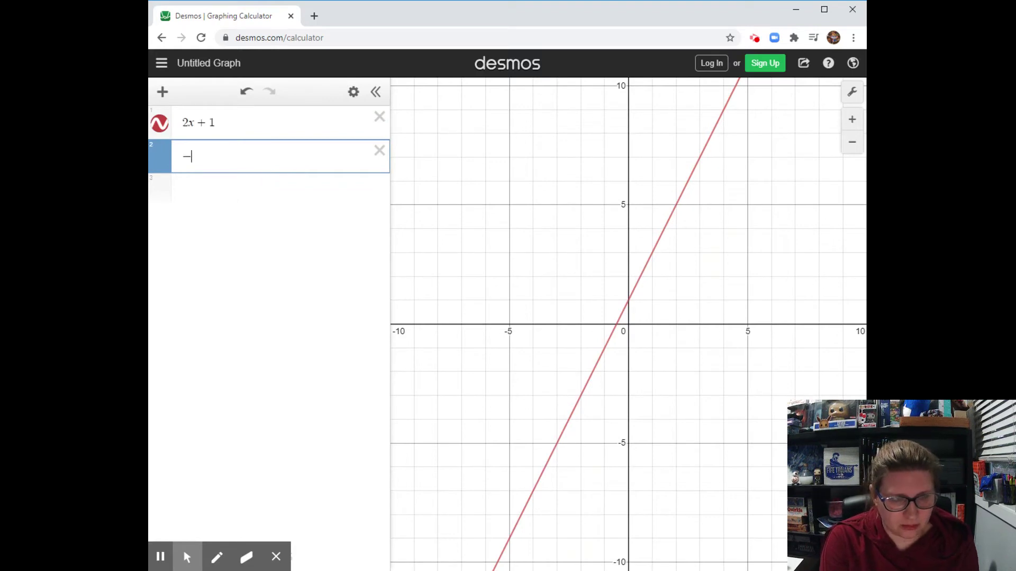
{"action": "type", "text": "3x+5"}
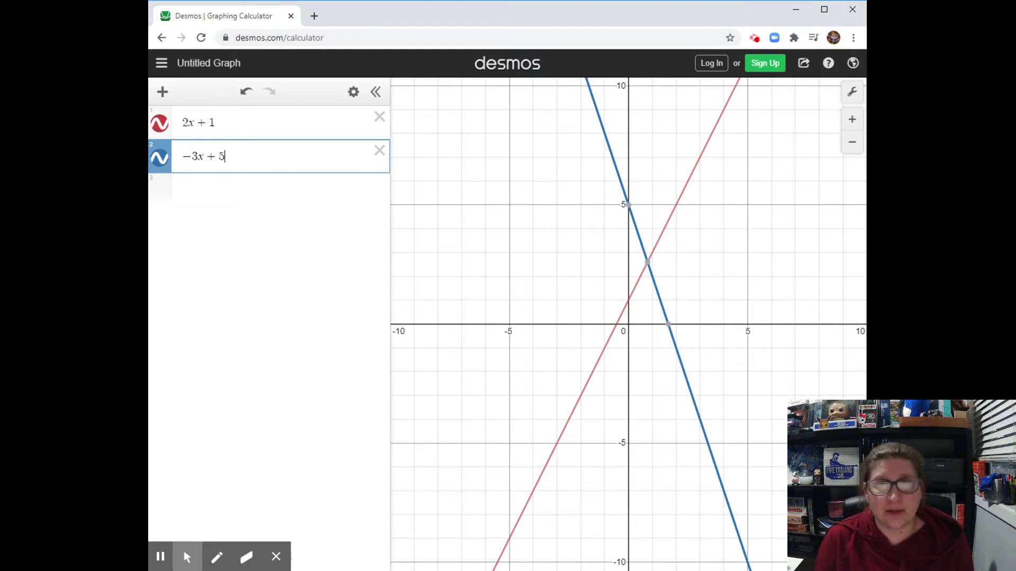
{"action": "left_click", "coordinate": [529, 74]}
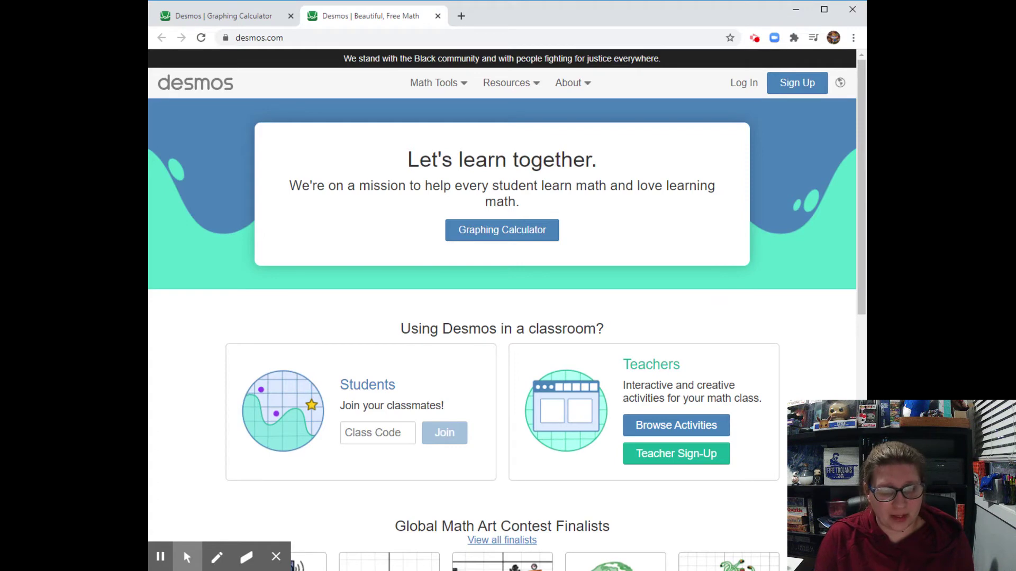
Step: Enter the teacher's class code in the Students Class Code box and join
{"action": "left_click", "coordinate": [378, 434]}
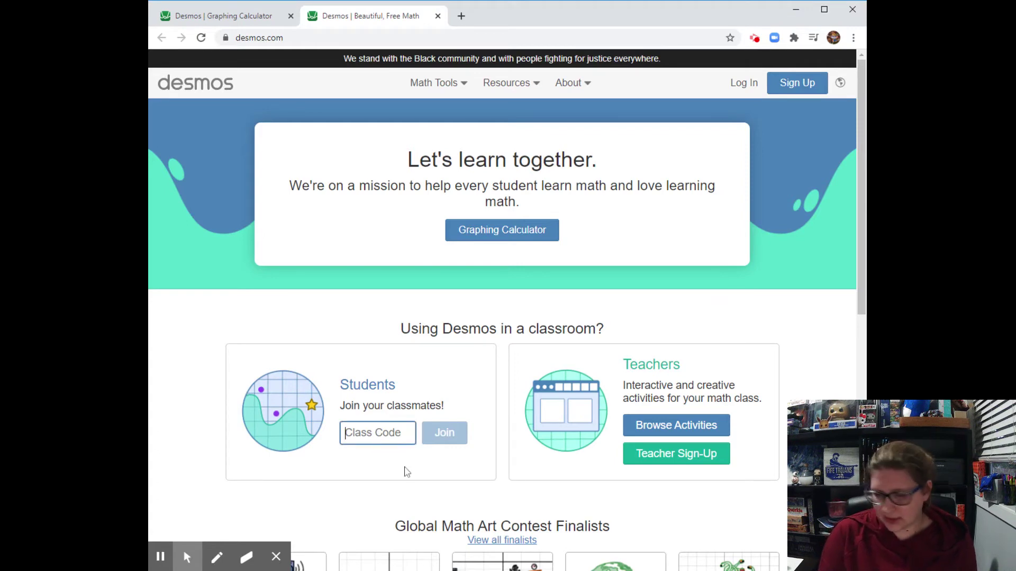
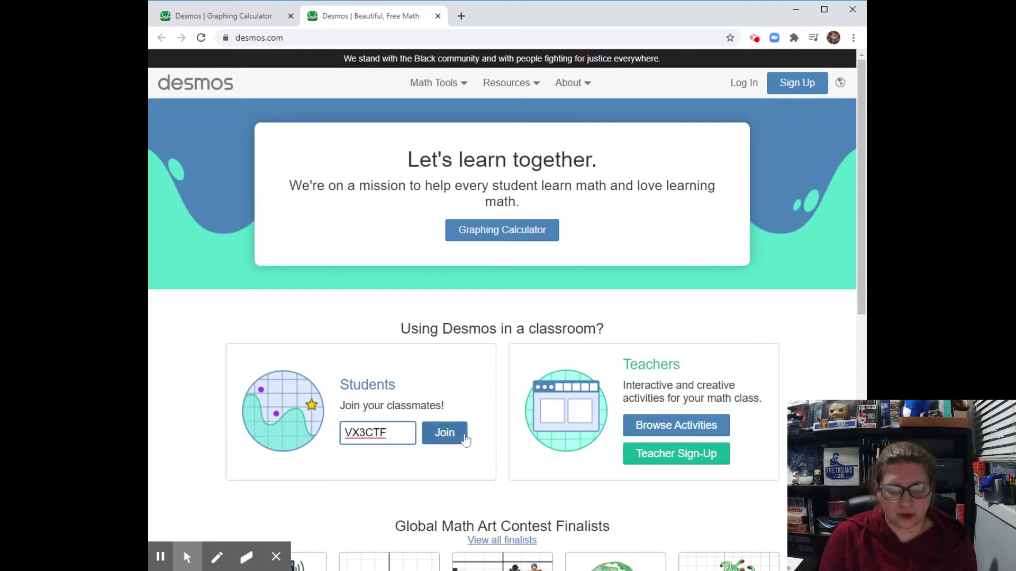
{"action": "left_click", "coordinate": [465, 440]}
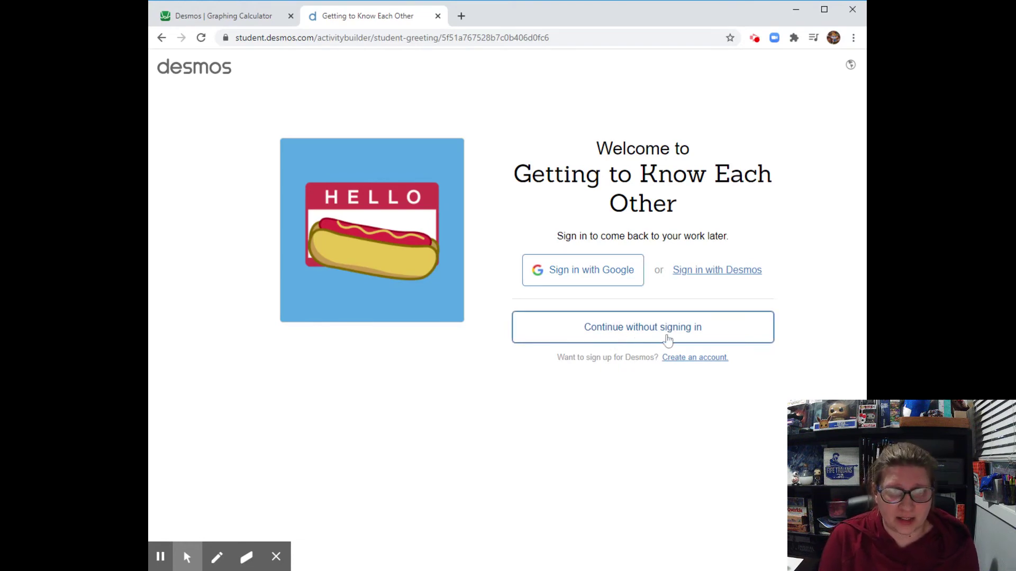
Step: Continue without signing in, enter the student's name, and start the activity
{"action": "left_click", "coordinate": [667, 338]}
{"action": "left_click", "coordinate": [614, 254]}
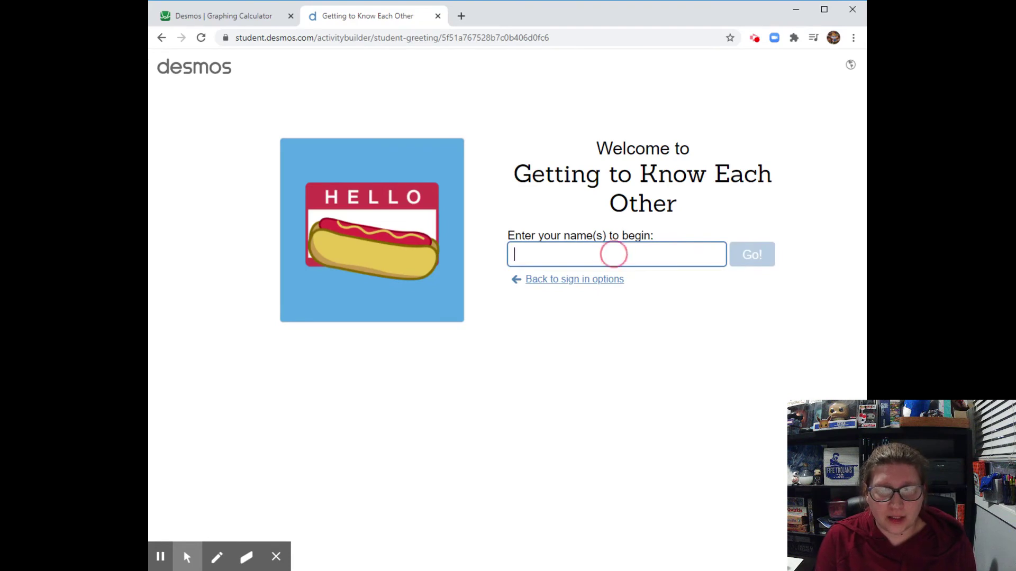
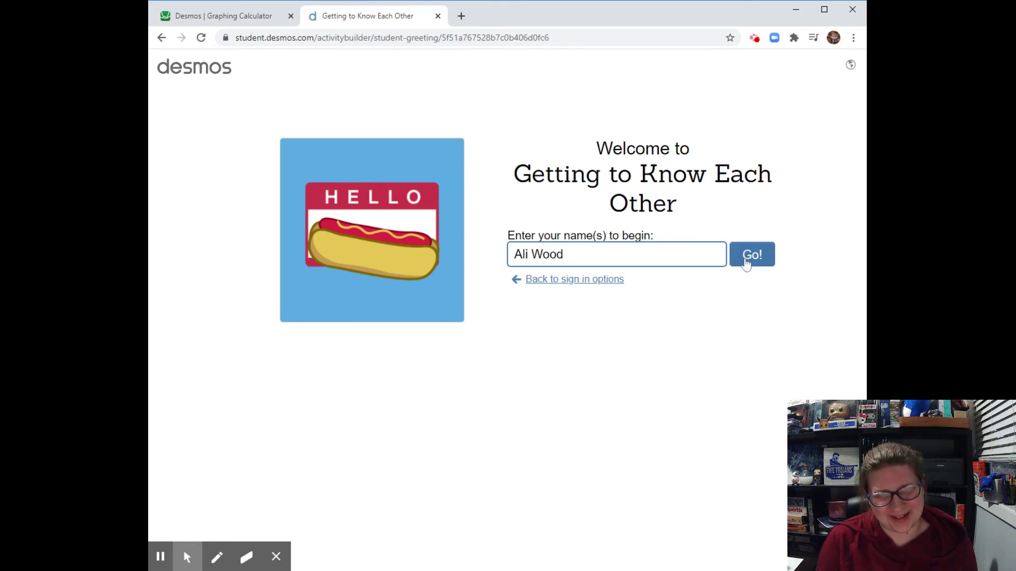
{"action": "left_click", "coordinate": [750, 257]}
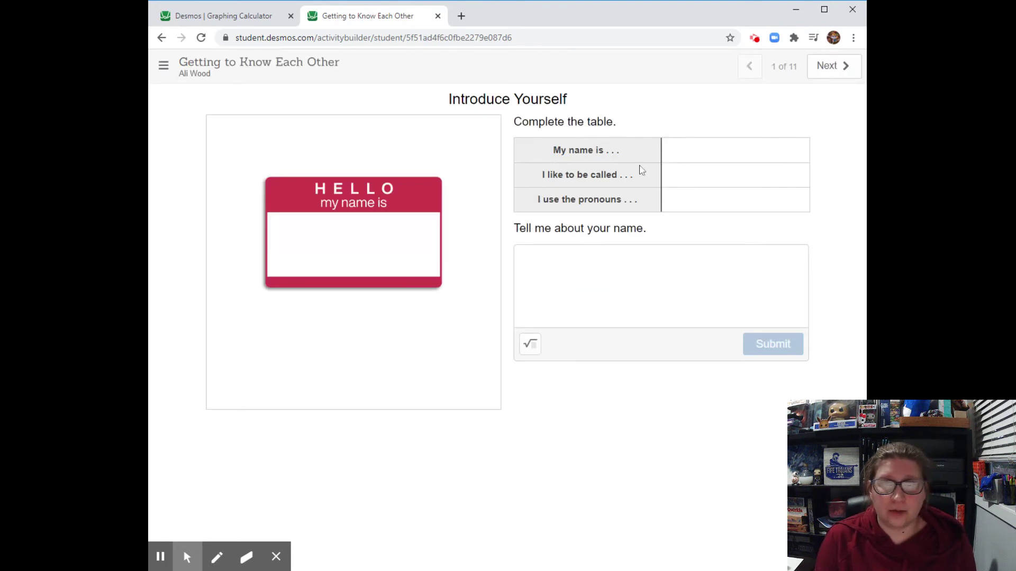
{"action": "left_click", "coordinate": [734, 150]}
{"action": "left_click", "coordinate": [735, 175]}
{"action": "left_click", "coordinate": [735, 199]}
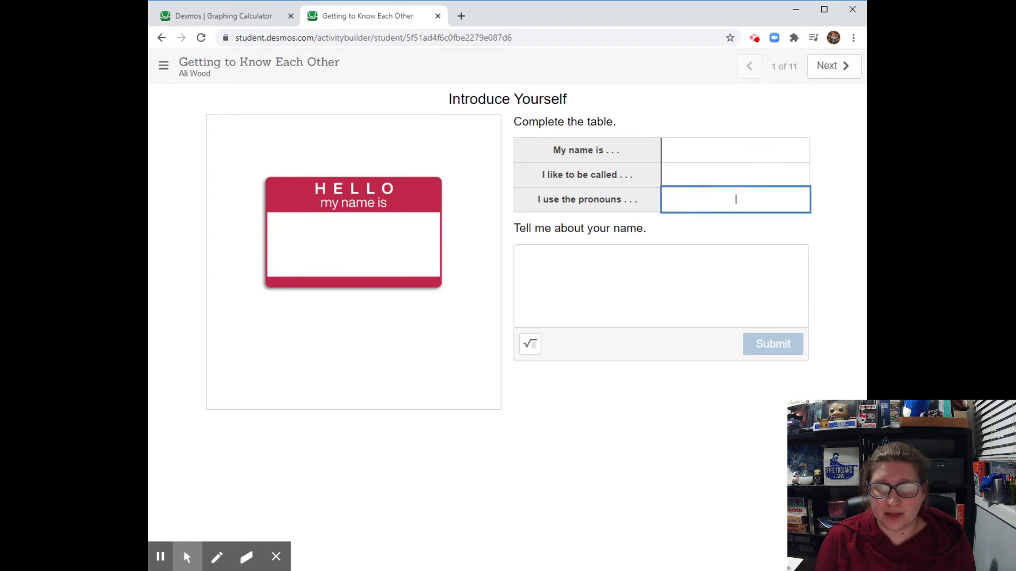
{"action": "left_click", "coordinate": [741, 296]}
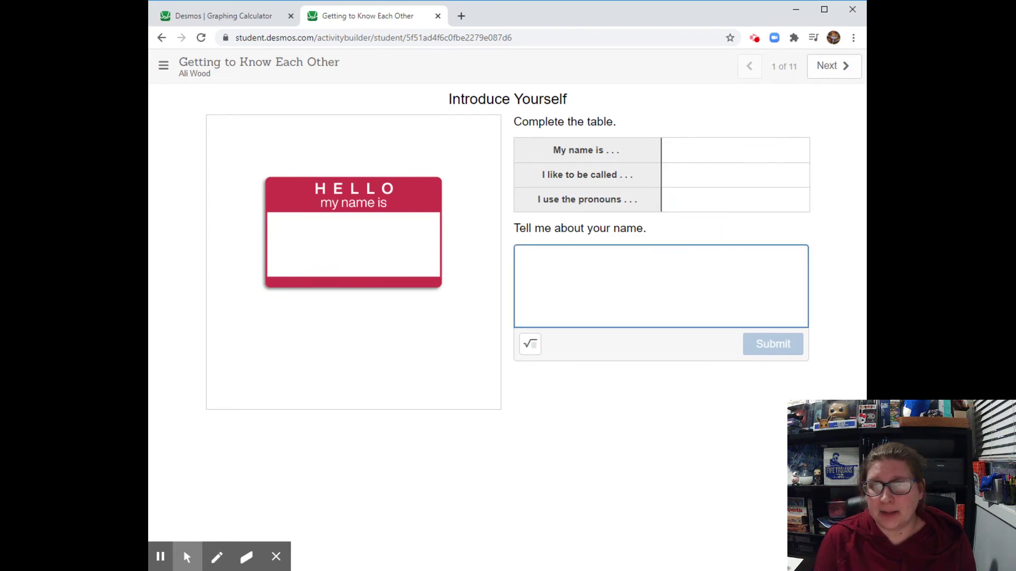
{"action": "left_click", "coordinate": [830, 66]}
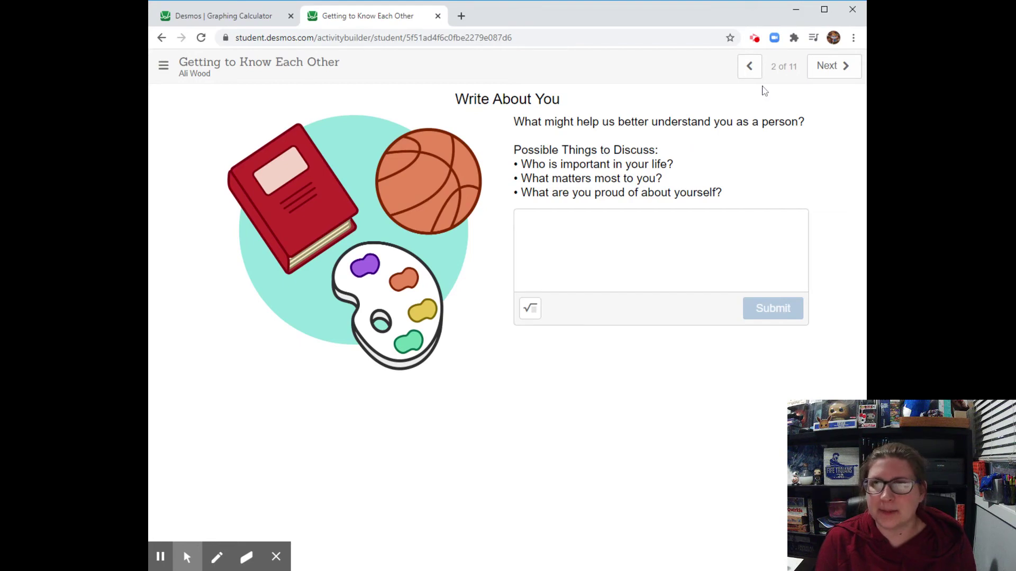
{"action": "left_click", "coordinate": [749, 68]}
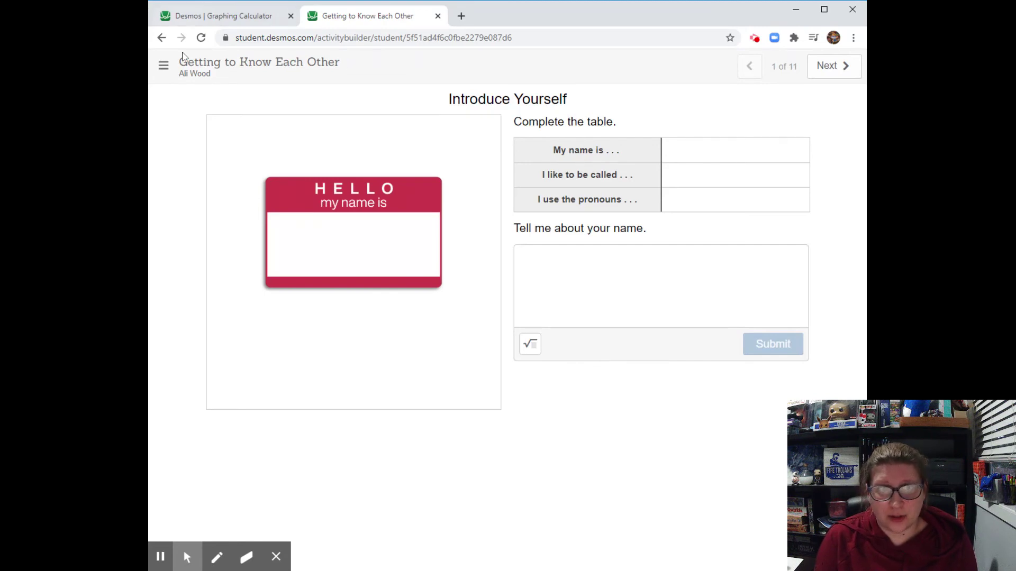
Step: Highlight the activity title briefly, then load desmos in a new third tab
{"action": "left_click_drag", "start_coordinate": [219, 82], "coordinate": [176, 72]}
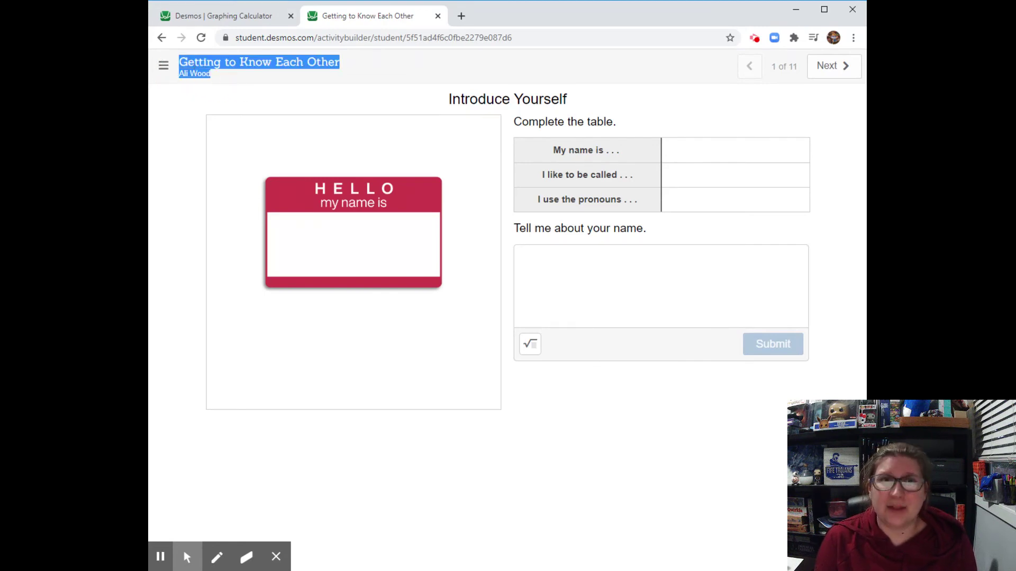
{"action": "left_click", "coordinate": [663, 237]}
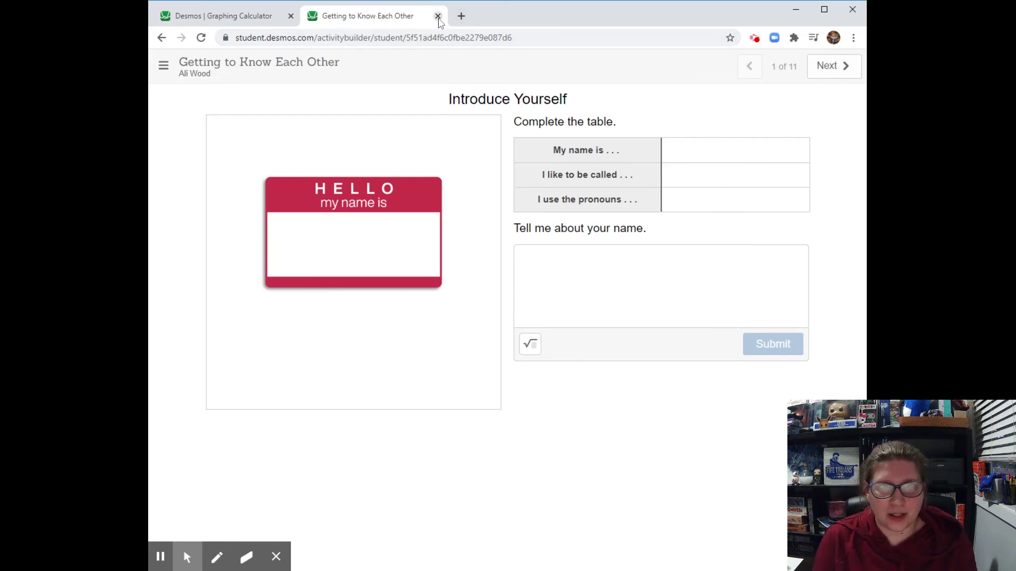
{"action": "left_click", "coordinate": [459, 16]}
{"action": "type", "text": "desmos"}
{"action": "key", "text": "Return"}
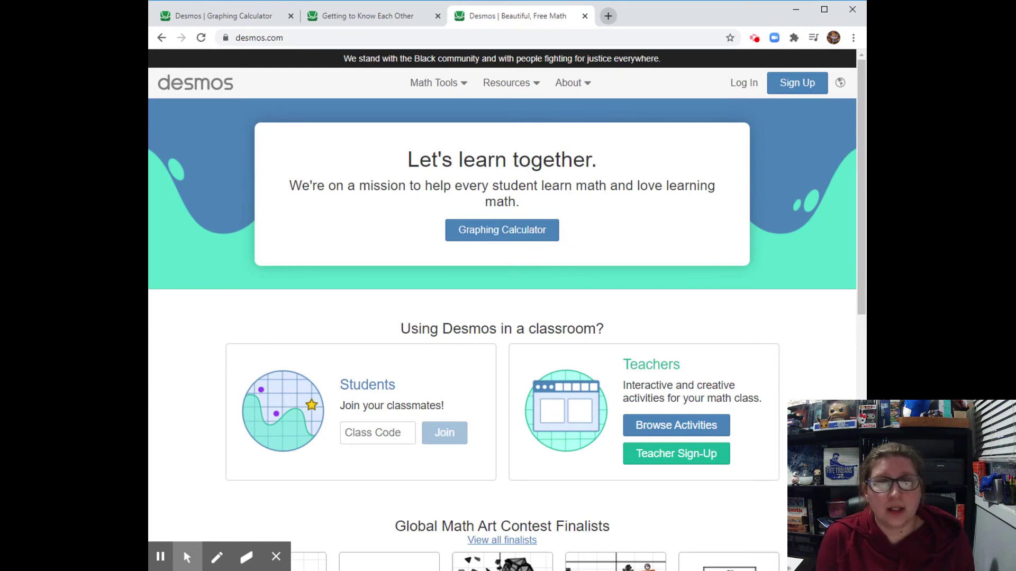
Step: Expand the Math Tools dropdown on the third tab's Desmos home page
{"action": "left_click", "coordinate": [460, 84]}
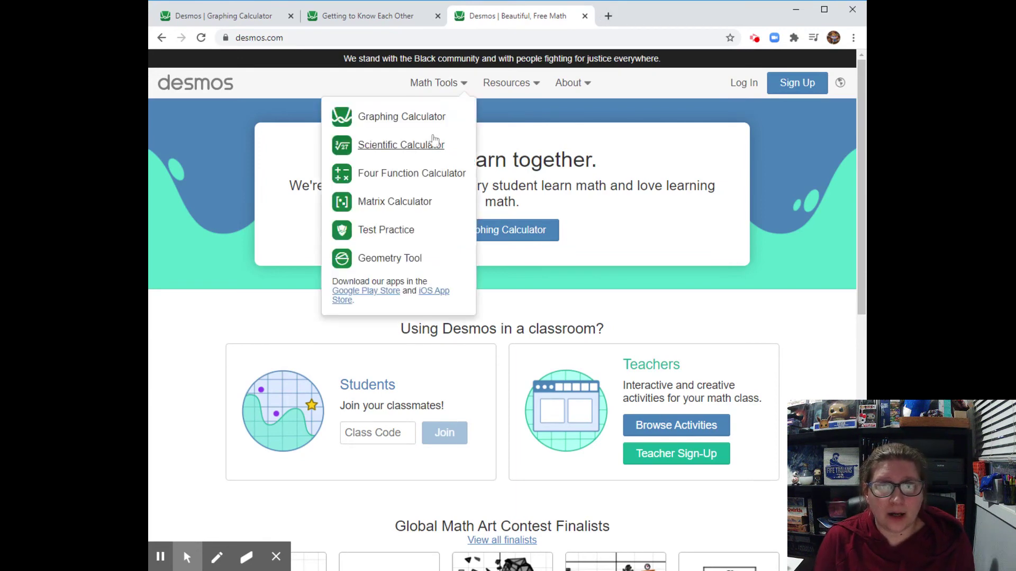